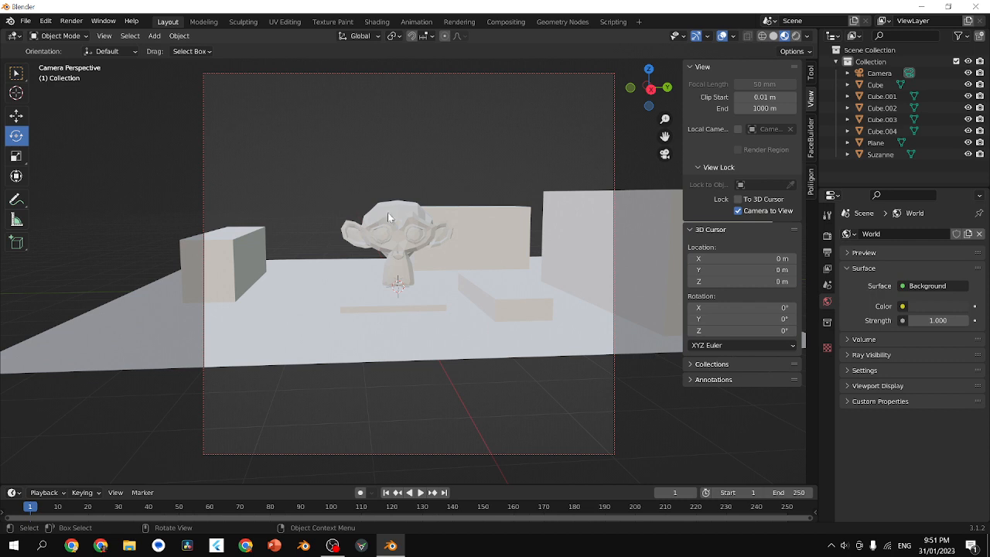
- Switch to the Shading workspace and give the Suzanne monkey head a new material with a red base color
click(377, 22)
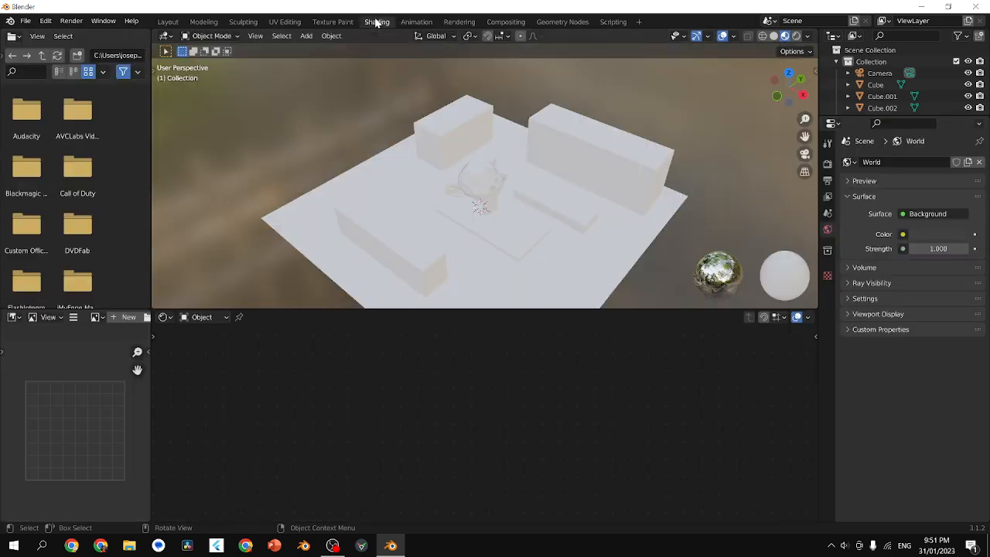
click(489, 182)
click(505, 316)
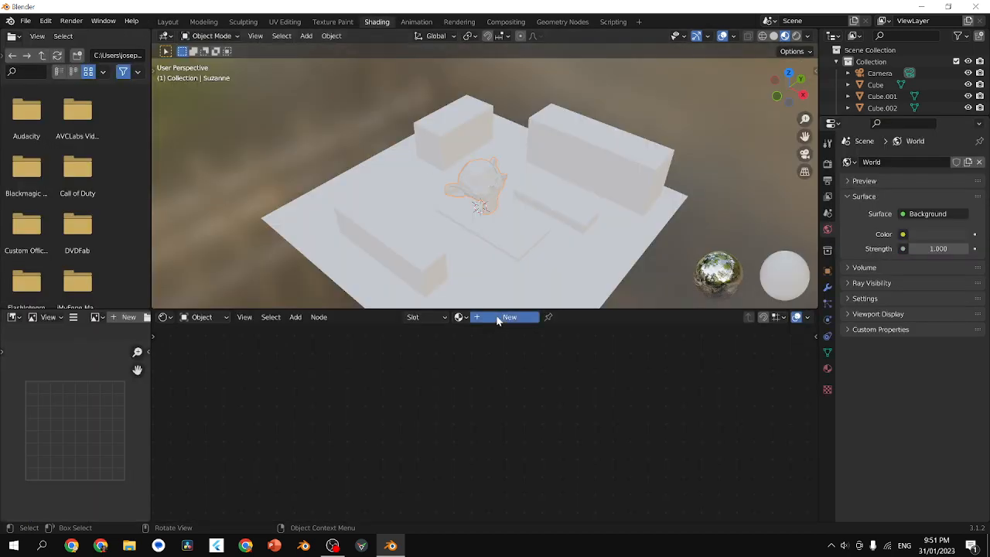
click(478, 412)
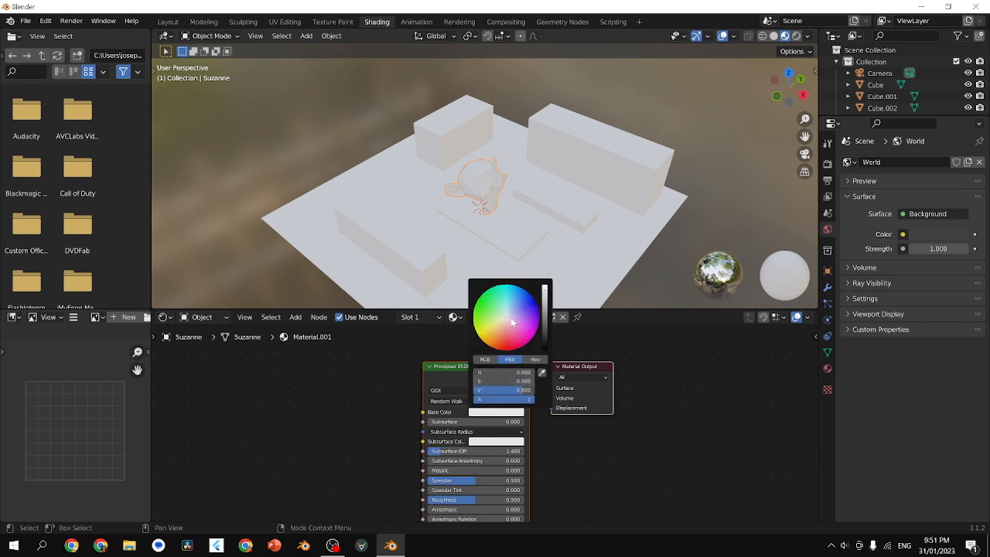
drag(512, 323, 511, 351)
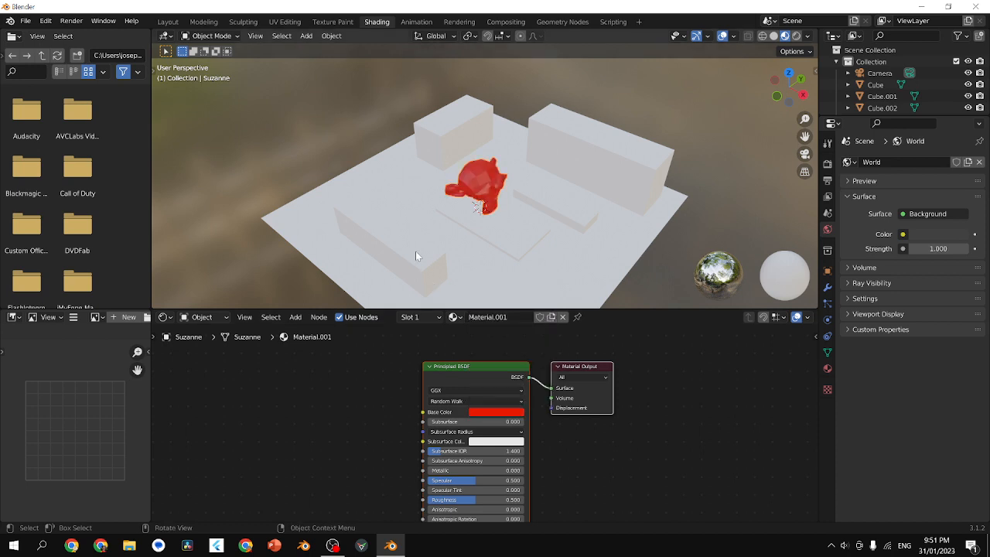
- Return to the Layout workspace with nothing selected and display the viewport in rendered shading
click(592, 248)
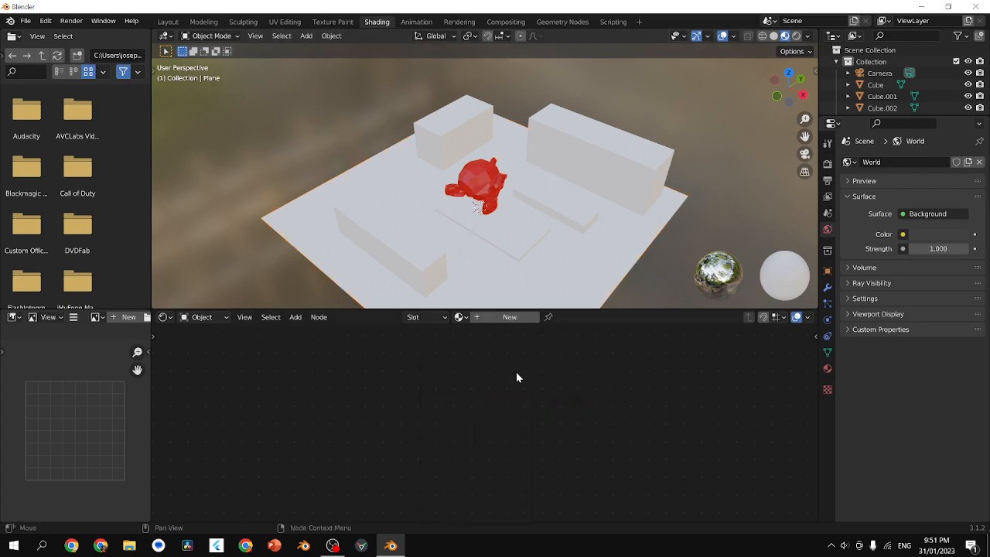
middle_drag(612, 188, 328, 60)
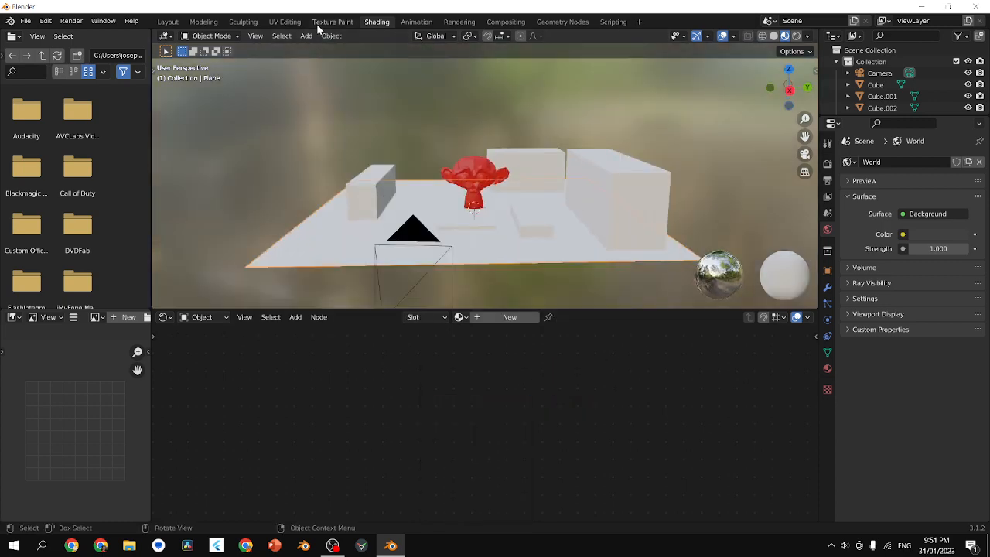
click(167, 22)
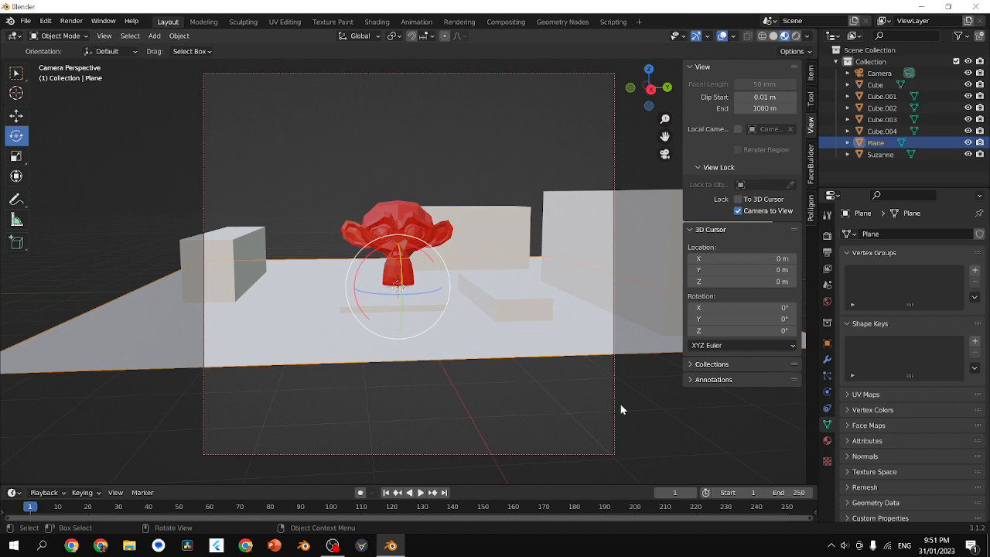
click(667, 358)
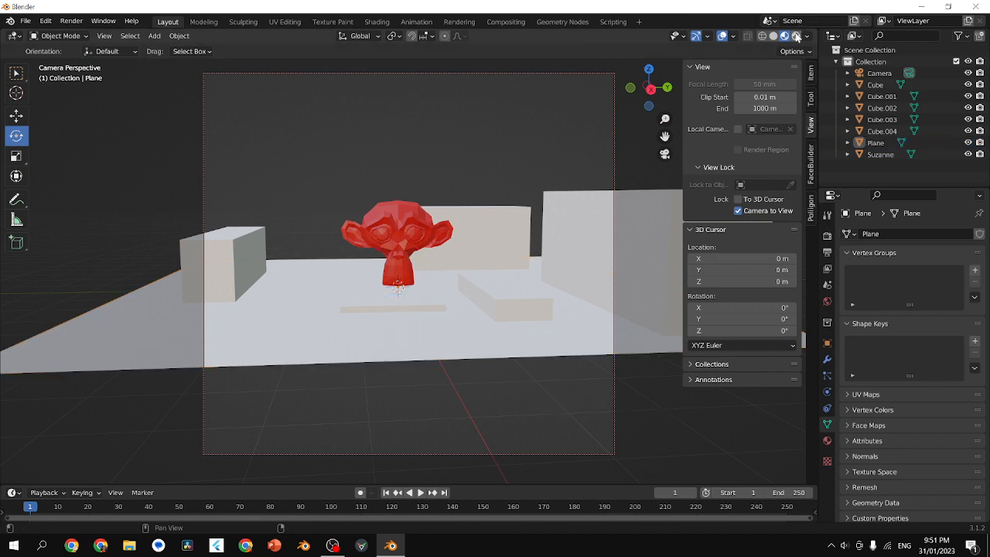
click(795, 36)
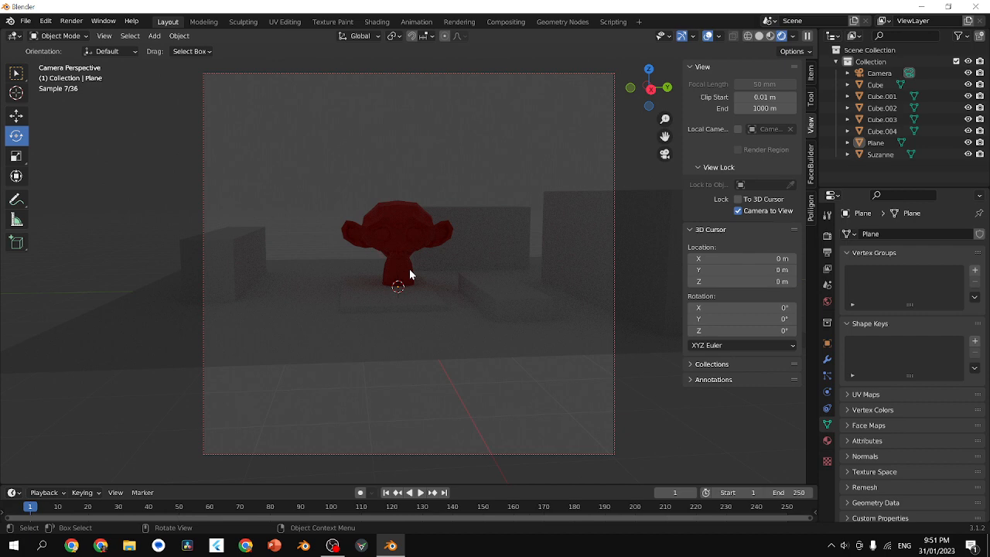
- Add a point light to the scene
click(154, 36)
mouse_move(205, 190)
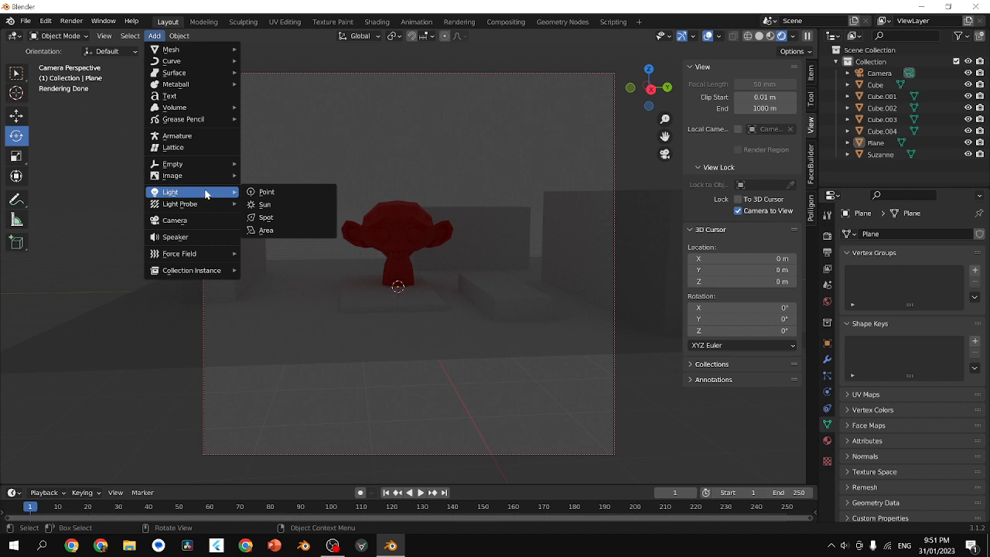
click(155, 36)
click(155, 36)
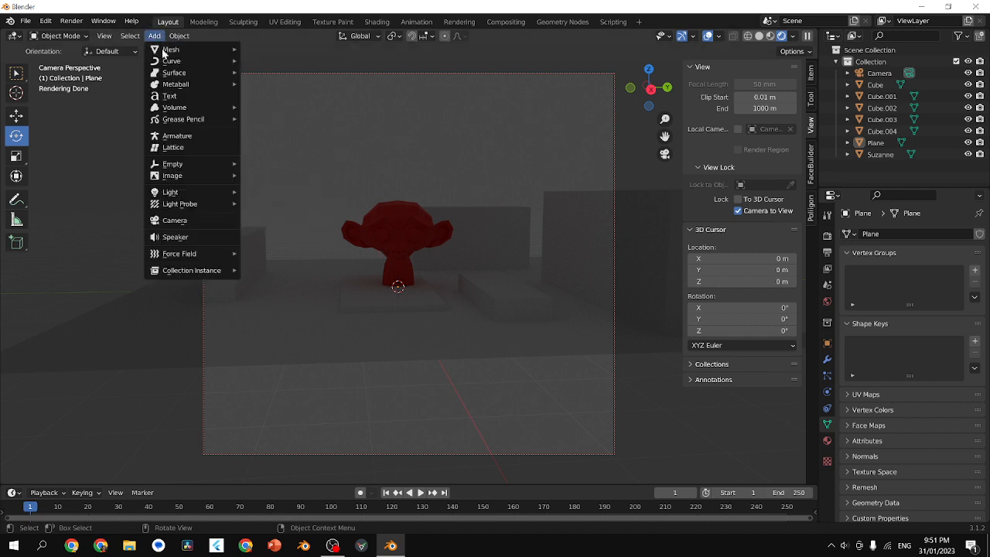
mouse_move(194, 194)
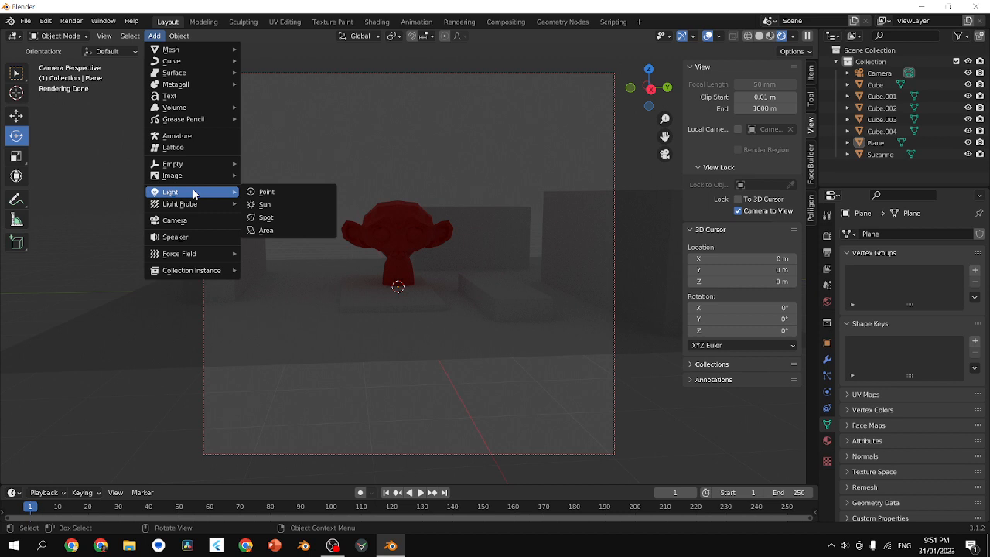
click(279, 192)
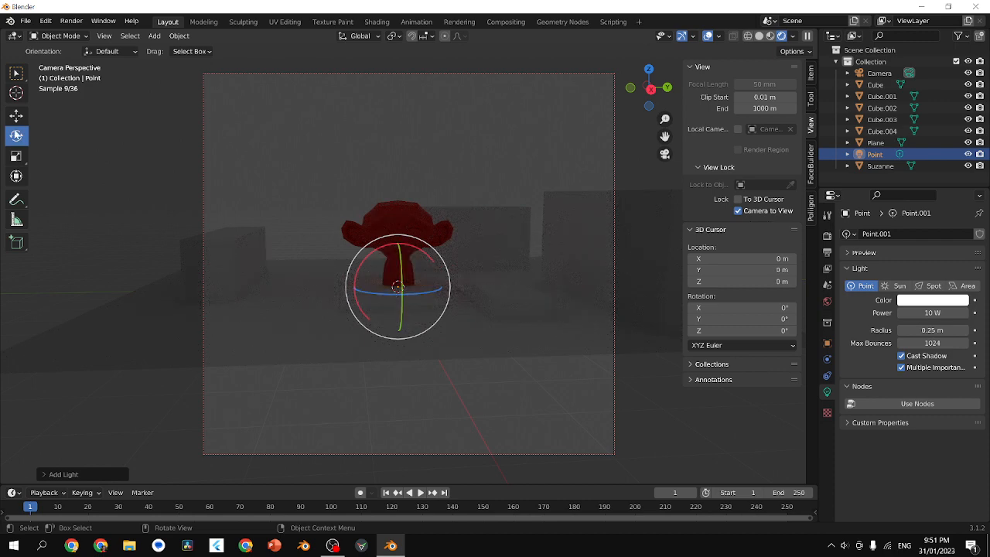
- Move the point light forward along X and slightly up along Z, placing it close in front of the monkey's neck
click(16, 116)
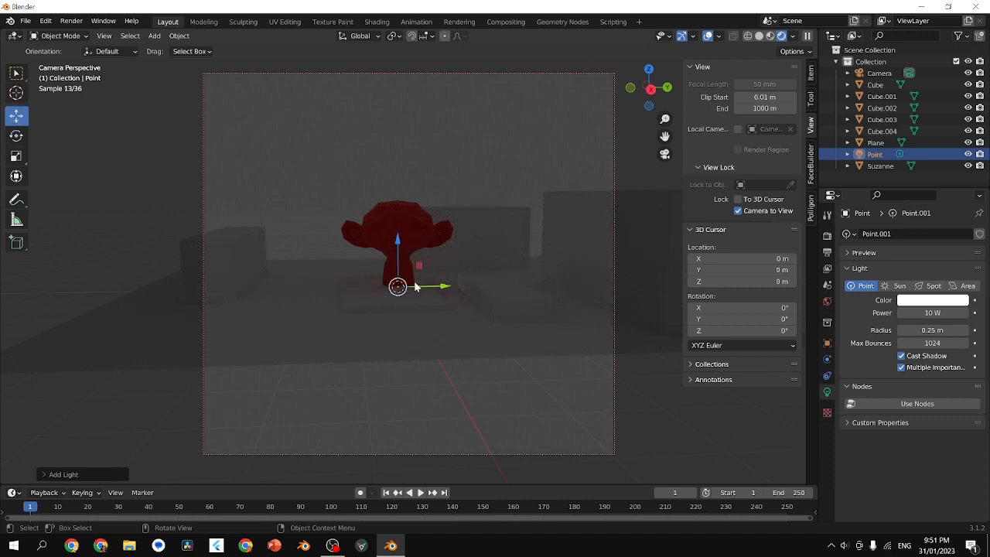
middle_drag(416, 287, 426, 309)
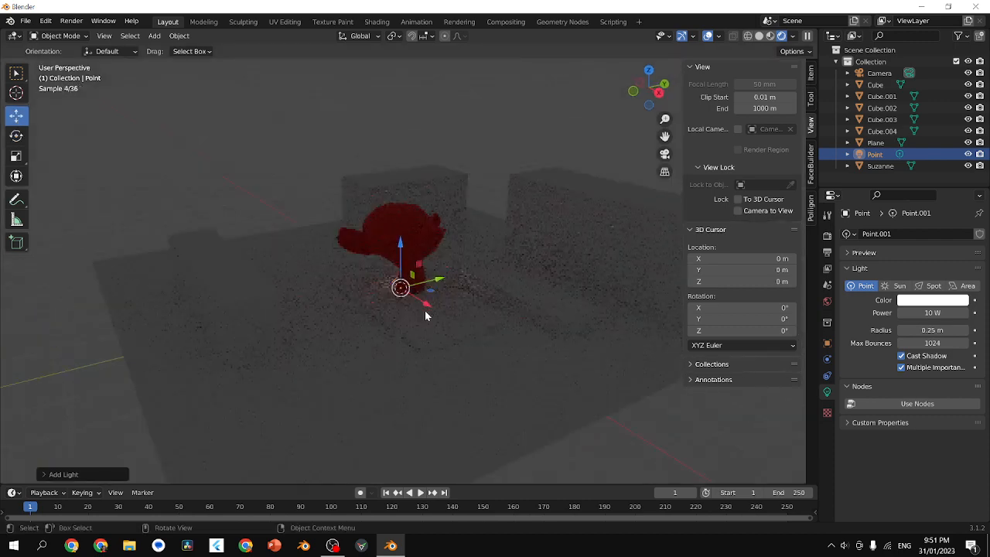
key(g)
key(x)
click(447, 302)
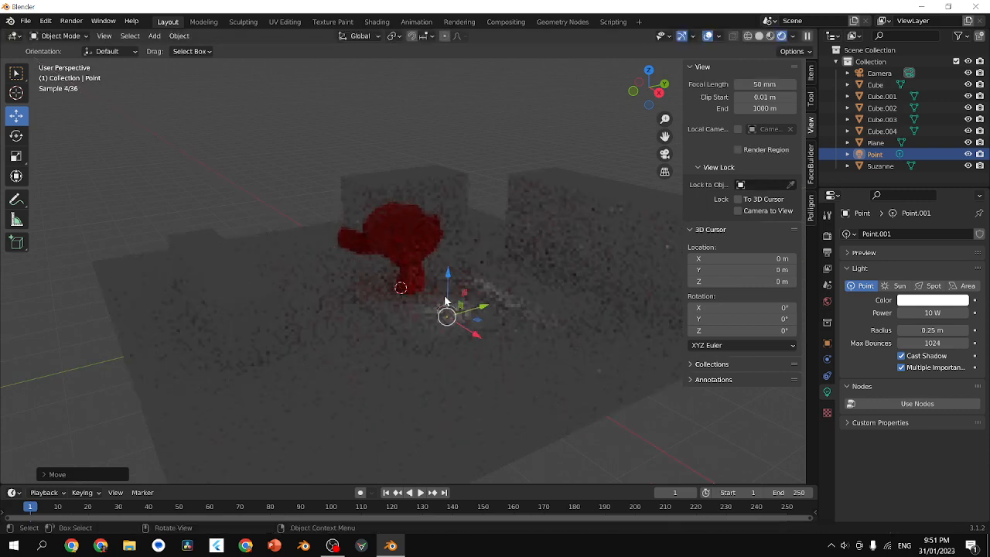
key(g)
key(z)
click(448, 262)
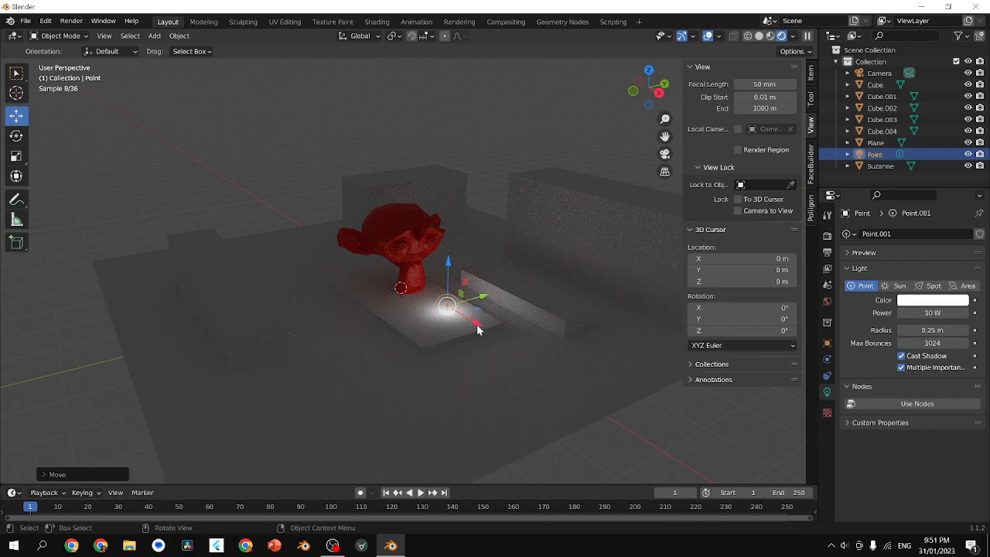
drag(476, 324, 459, 312)
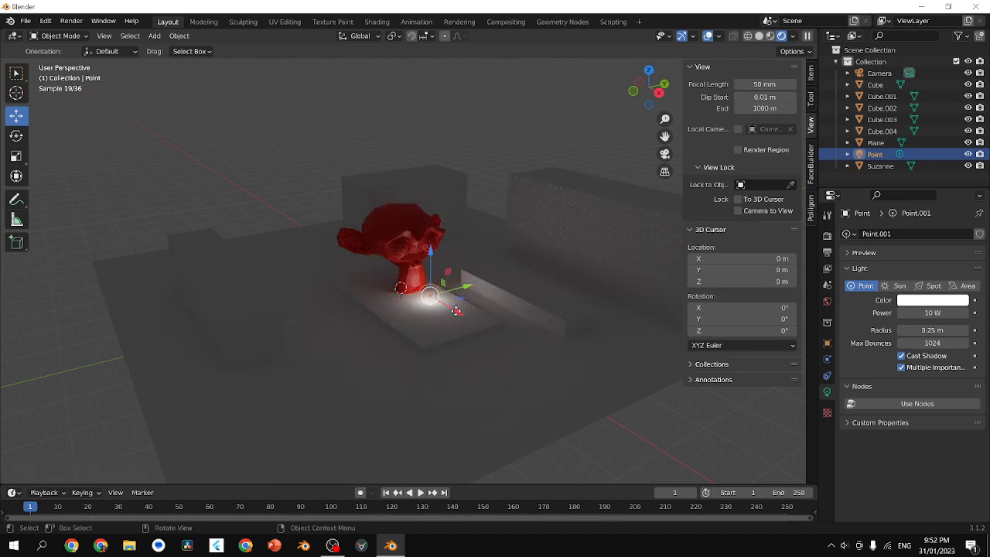
drag(457, 311, 441, 304)
- Raise the Suzanne monkey head slightly along the Z axis and deselect it
click(396, 234)
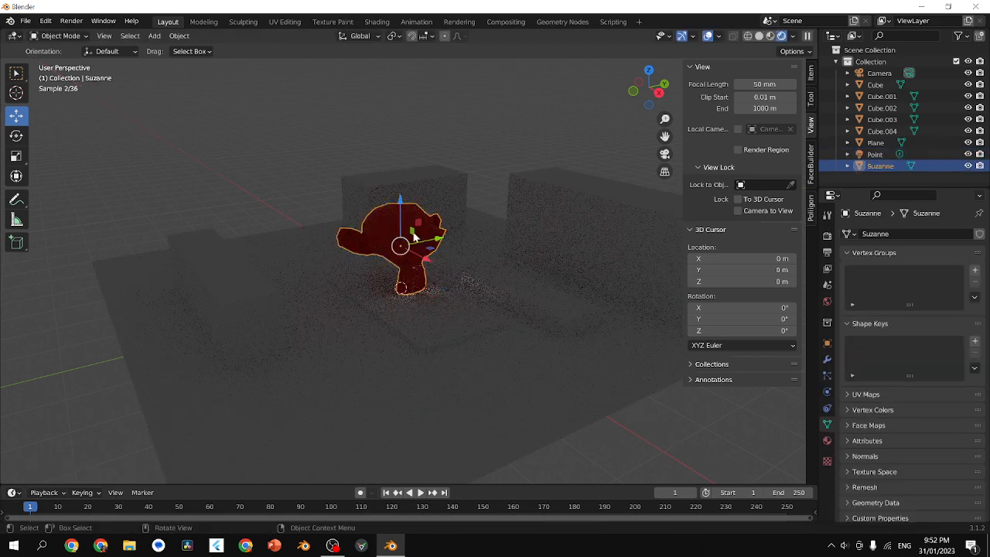
drag(400, 200, 401, 195)
click(539, 163)
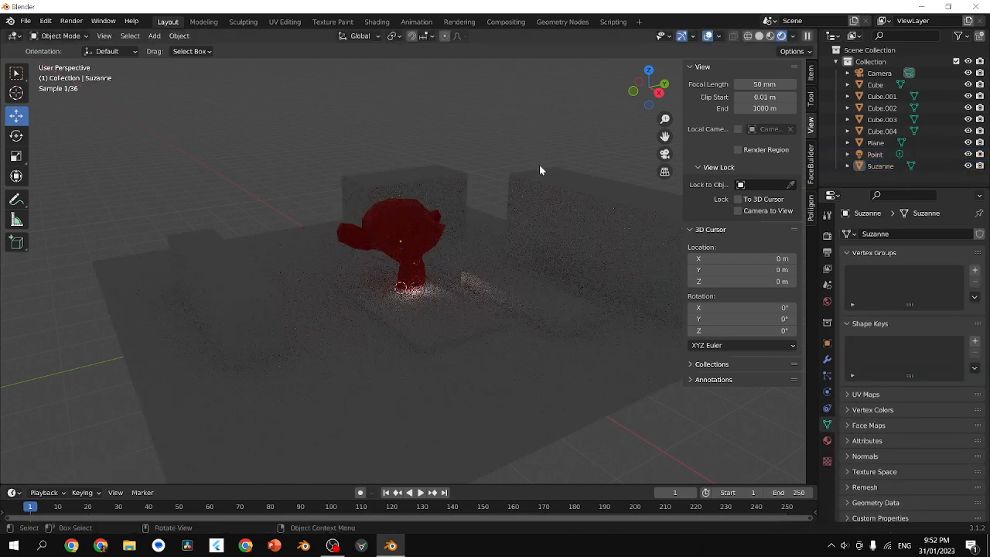
- Add a sun light and raise it along Z high above the monkey head
middle_drag(542, 239, 506, 274)
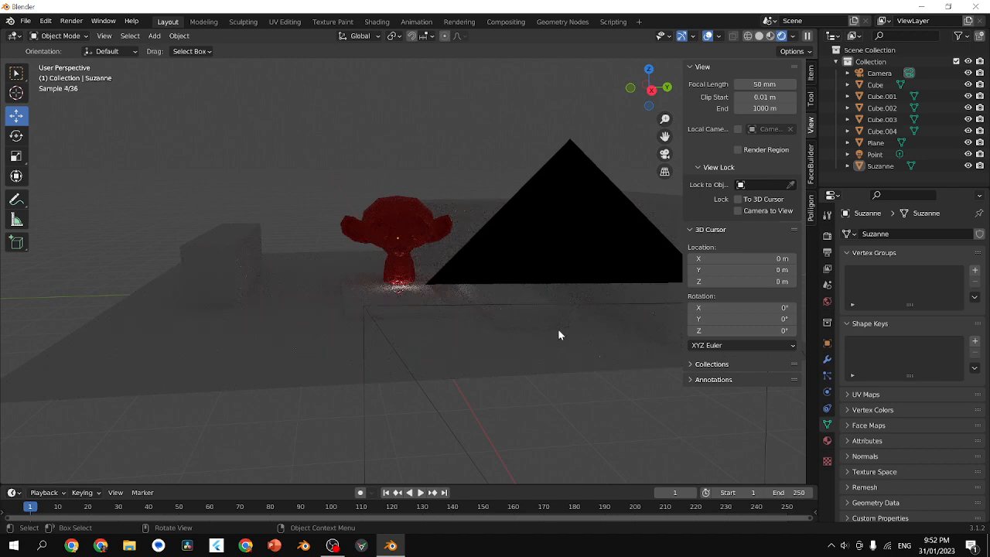
click(153, 37)
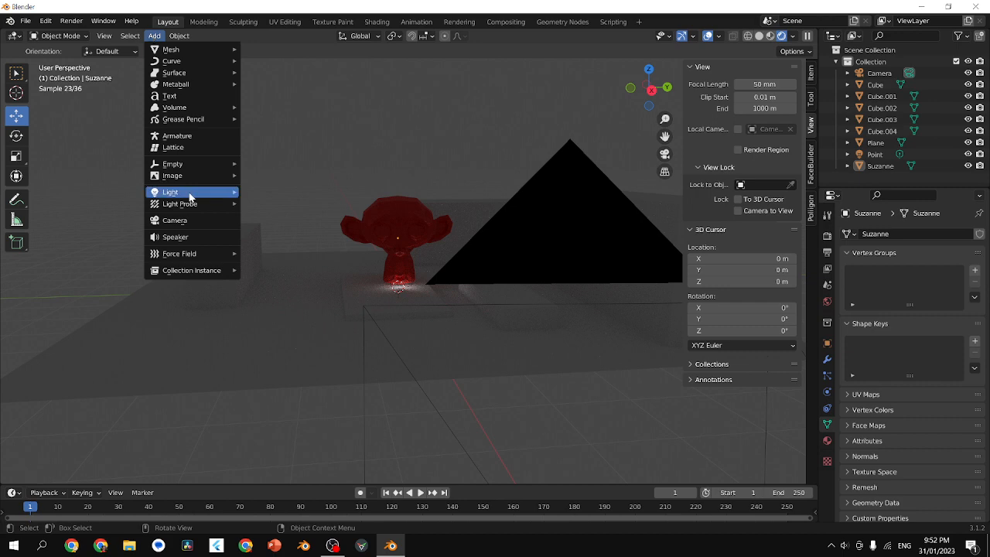
click(267, 206)
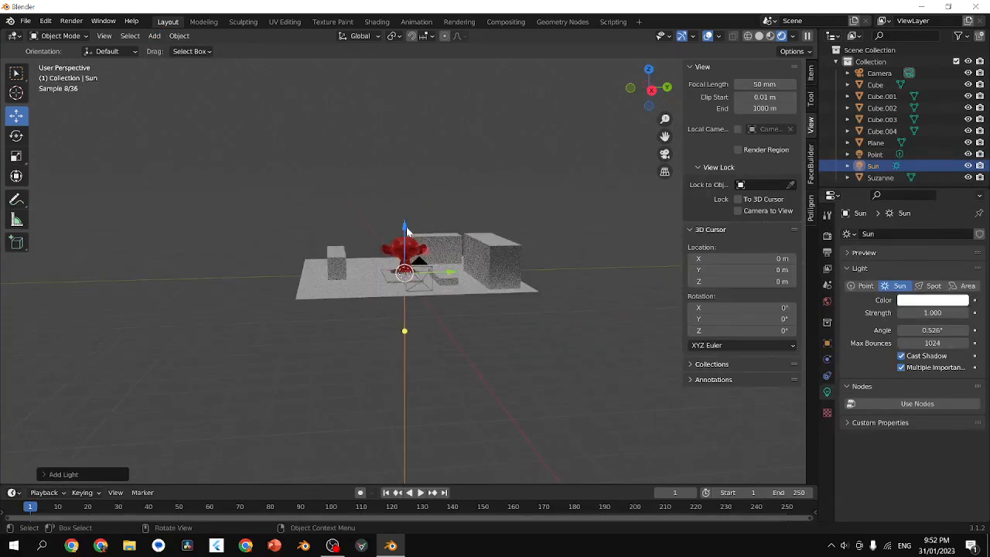
drag(406, 227, 406, 53)
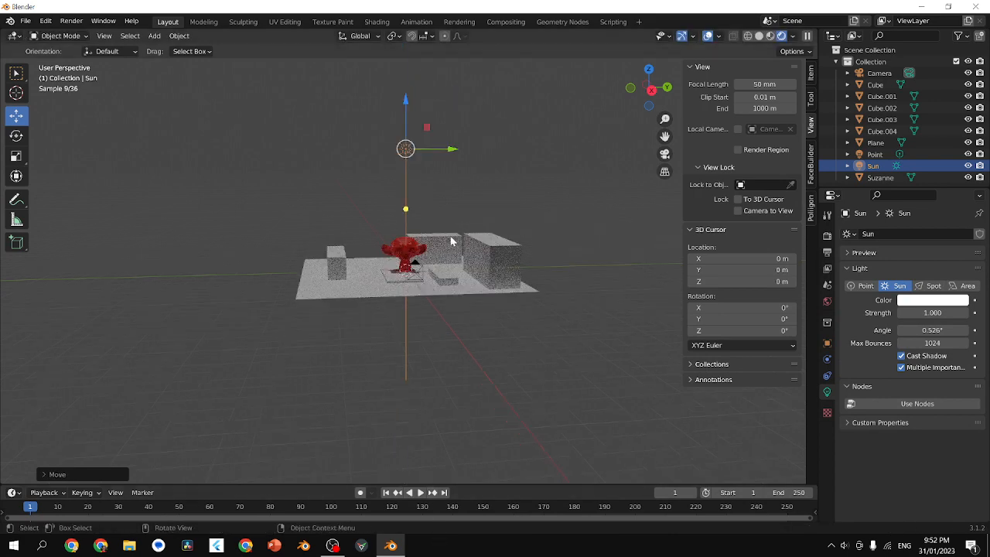
- Move the sun light horizontally beyond the floor plane on the positive Y side and aim its direction at the monkey head
middle_drag(454, 239, 429, 224)
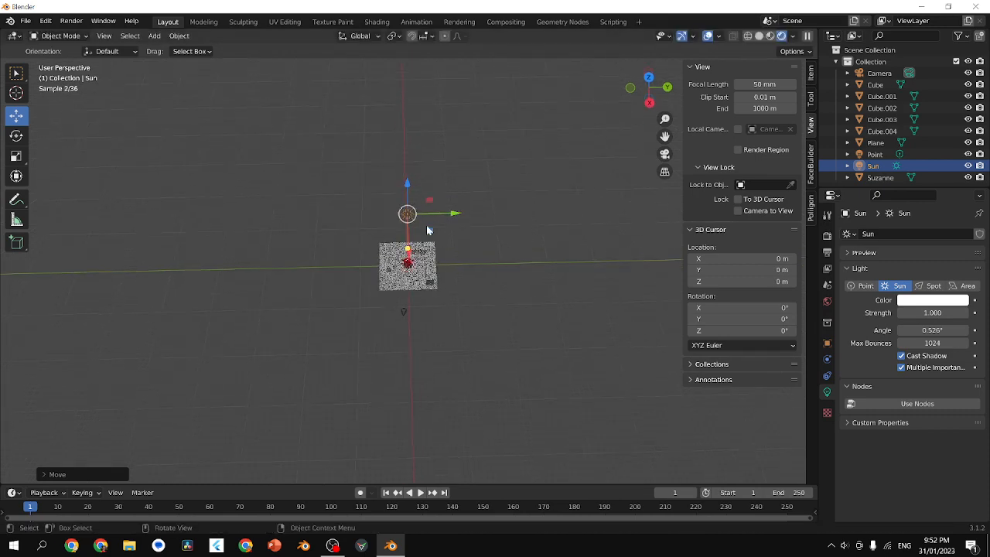
key(g)
key(shift+z)
drag(483, 269, 408, 265)
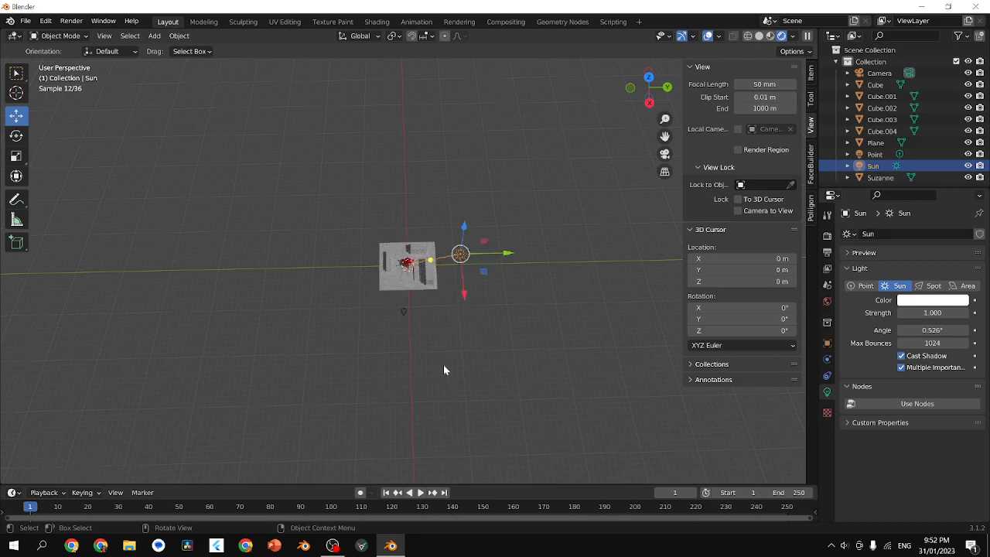
- Add an area light and move it in the XZ plane above the floor, out near the camera
scroll(443, 365, up, 7)
middle_drag(432, 343, 419, 299)
scroll(440, 279, up, 3)
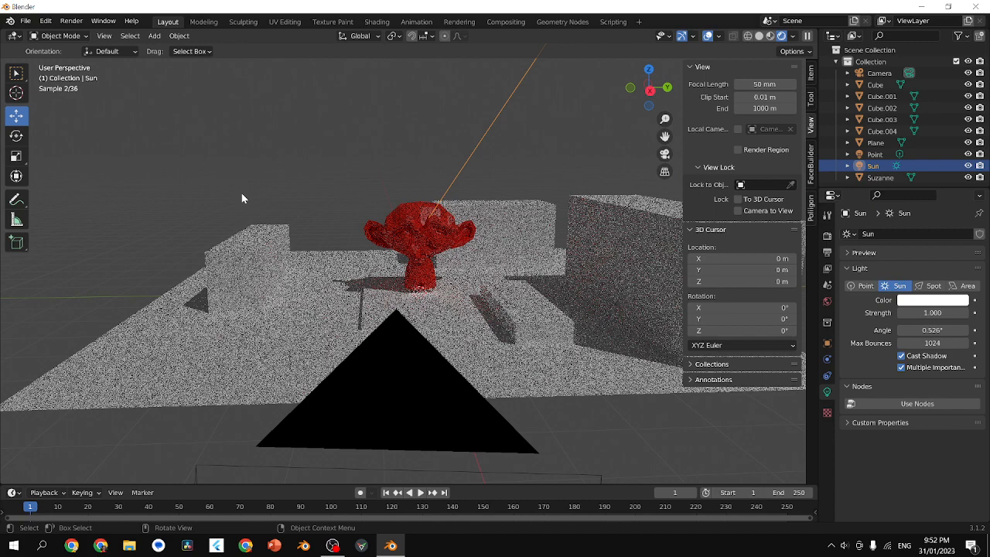
key(shift+a)
mouse_move(233, 195)
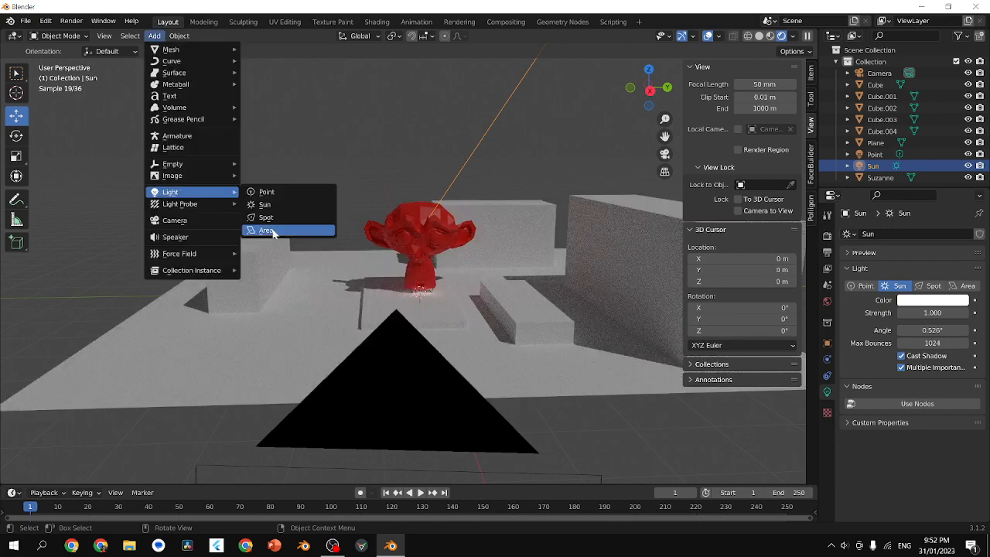
click(282, 229)
middle_drag(399, 287, 506, 293)
scroll(504, 295, down, 6)
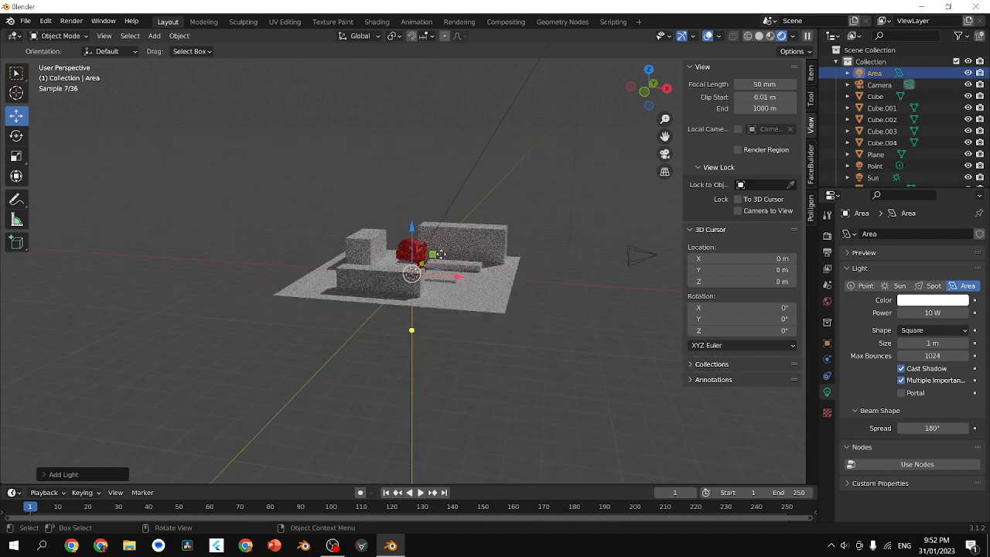
drag(432, 258, 628, 204)
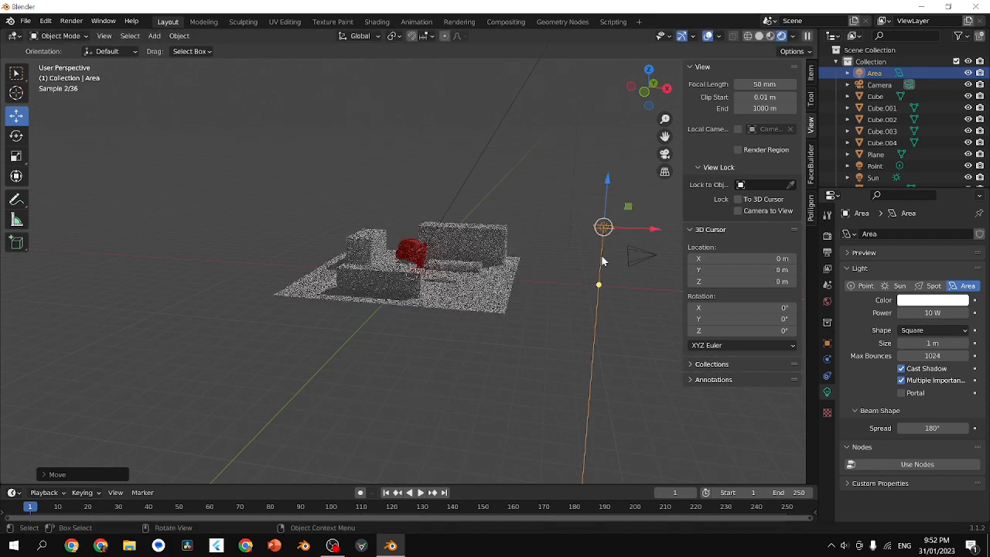
- Aim the area light's direction at the monkey head
drag(602, 282, 415, 251)
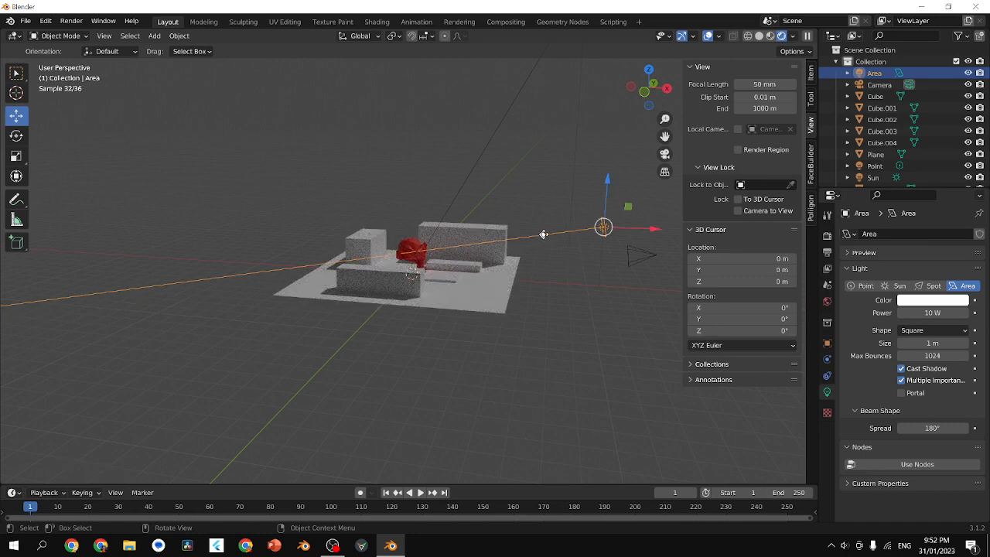
drag(544, 233, 413, 247)
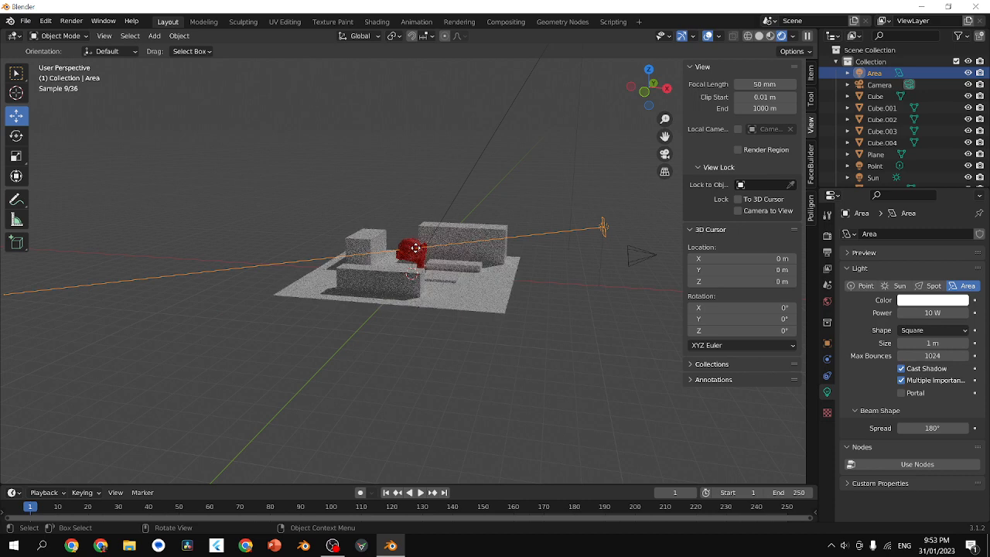
click(603, 226)
- Increase the area light's power to about 200.8 W
middle_drag(599, 348, 495, 337)
scroll(423, 230, up, 6)
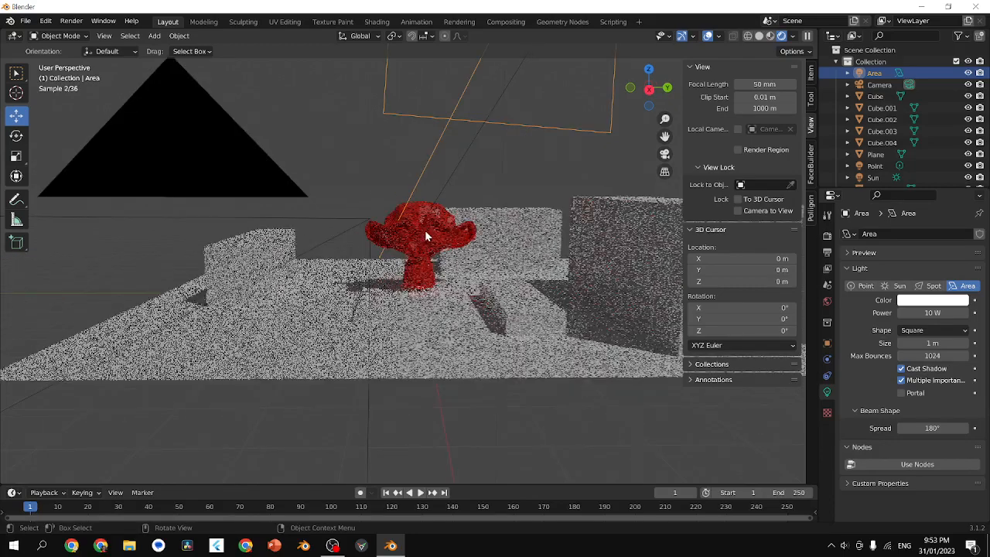
scroll(425, 230, down, 3)
middle_drag(431, 226, 424, 242)
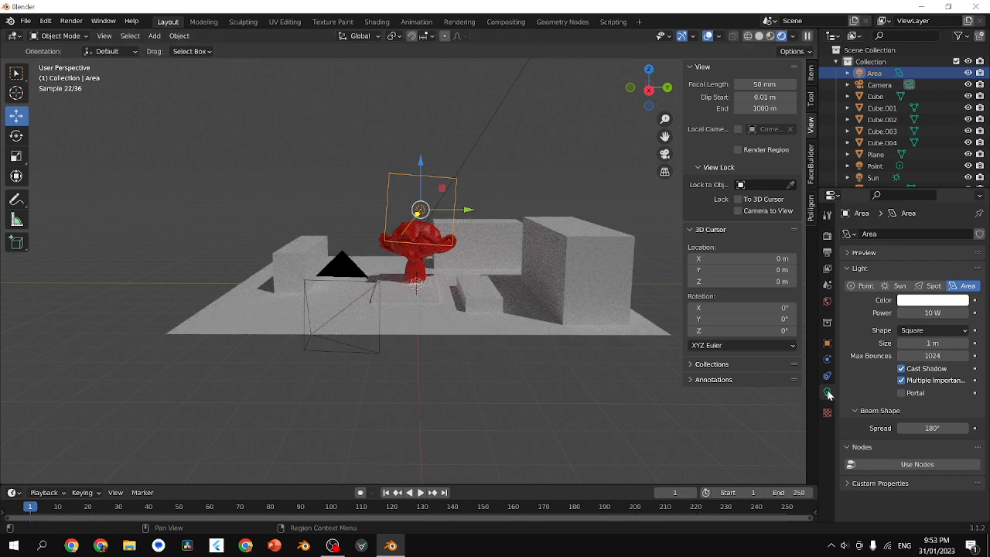
drag(933, 312, 957, 312)
scroll(526, 209, down, 7)
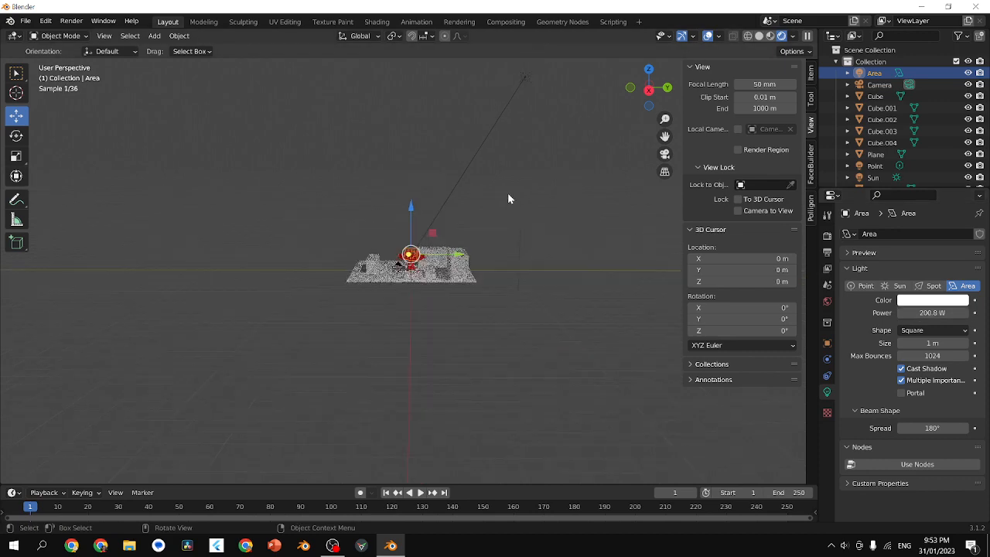
- Lower the sun light's strength slightly to about 3.23
click(524, 77)
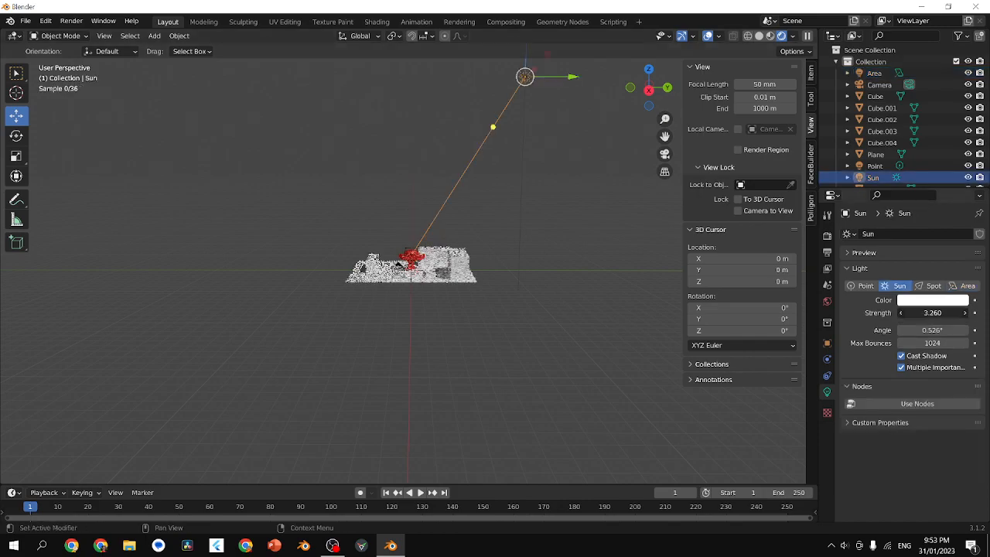
drag(932, 312, 925, 313)
scroll(423, 273, up, 8)
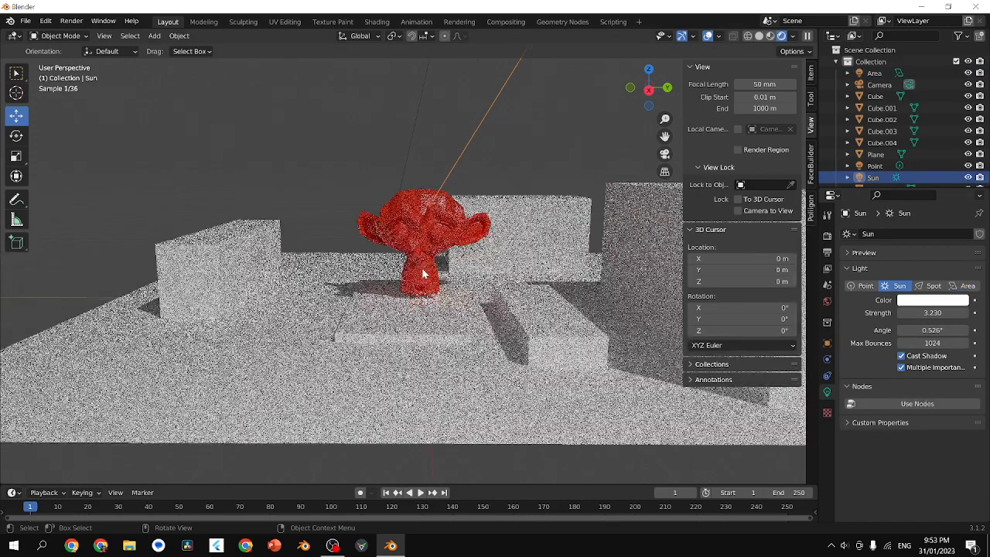
- Select the point light at the base of the monkey head and raise its power to about 1302.4 W
middle_drag(424, 273, 431, 267)
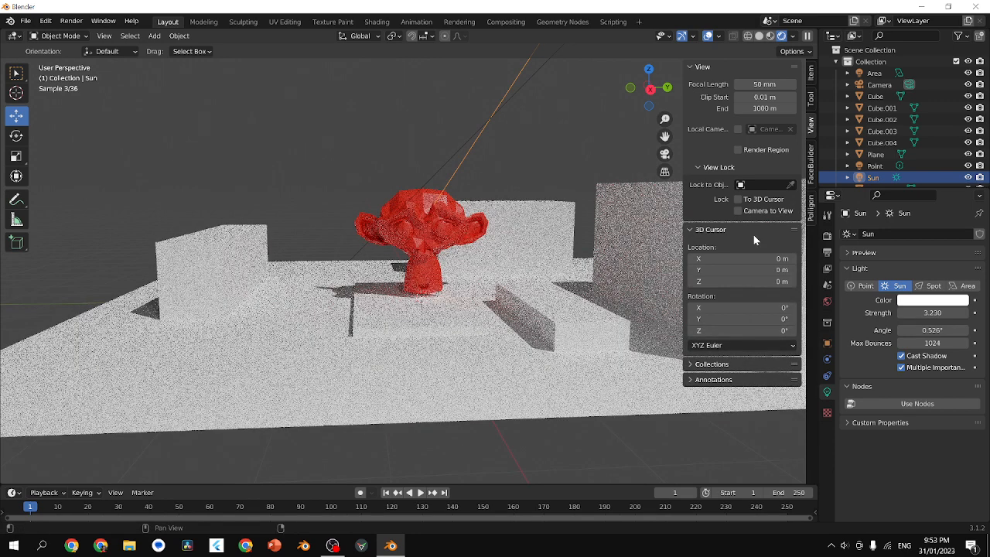
click(424, 299)
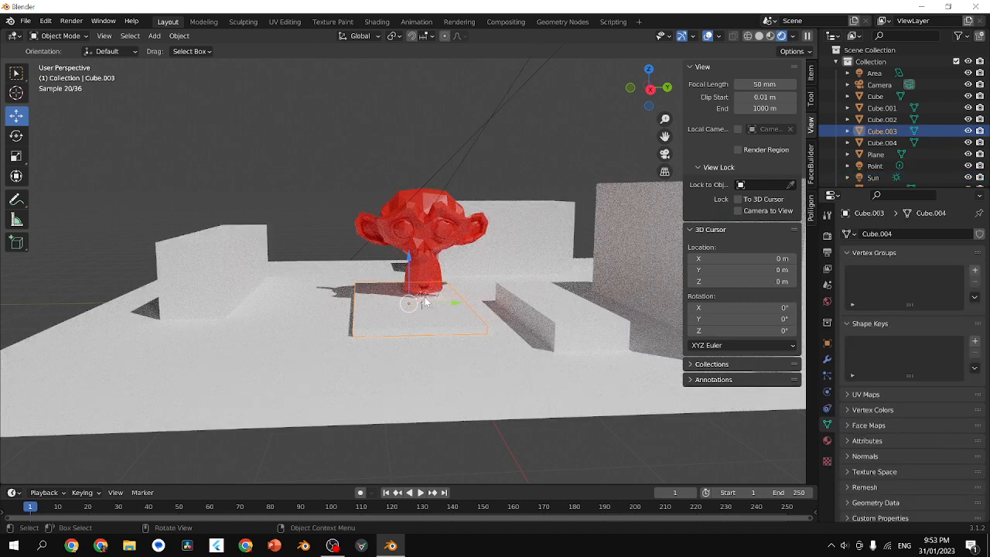
click(410, 302)
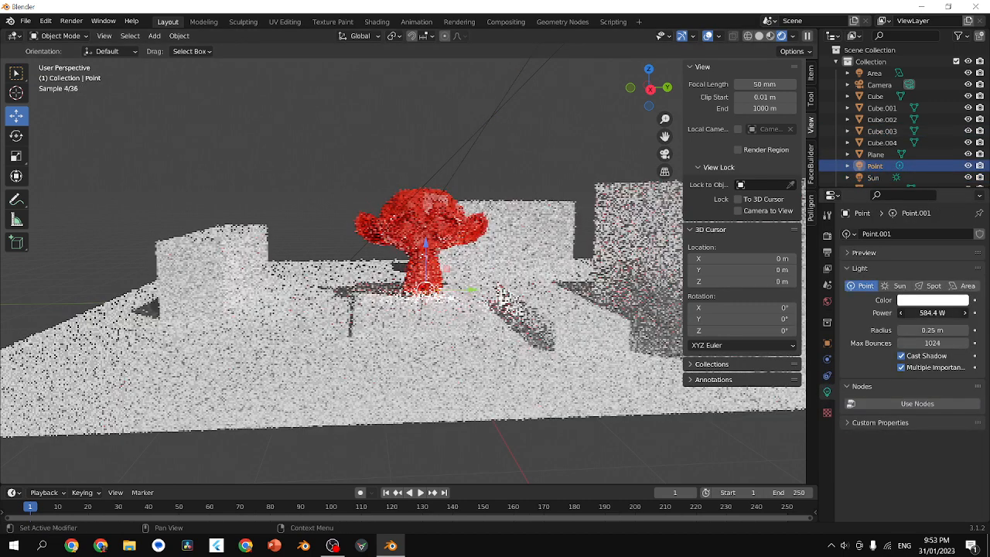
drag(890, 309, 903, 312)
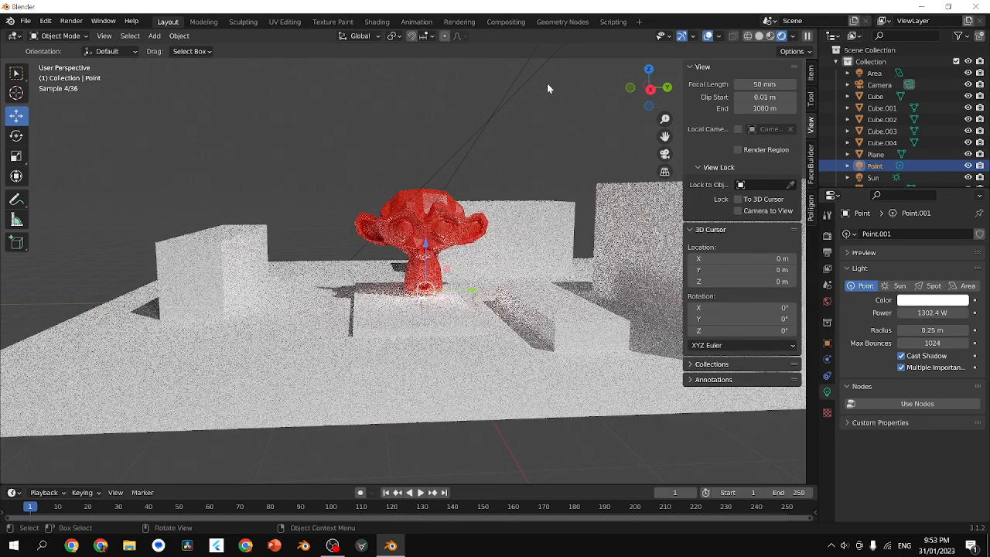
- Scale the area light up to a size of about 2.11 m and deselect it
middle_drag(547, 88, 497, 177)
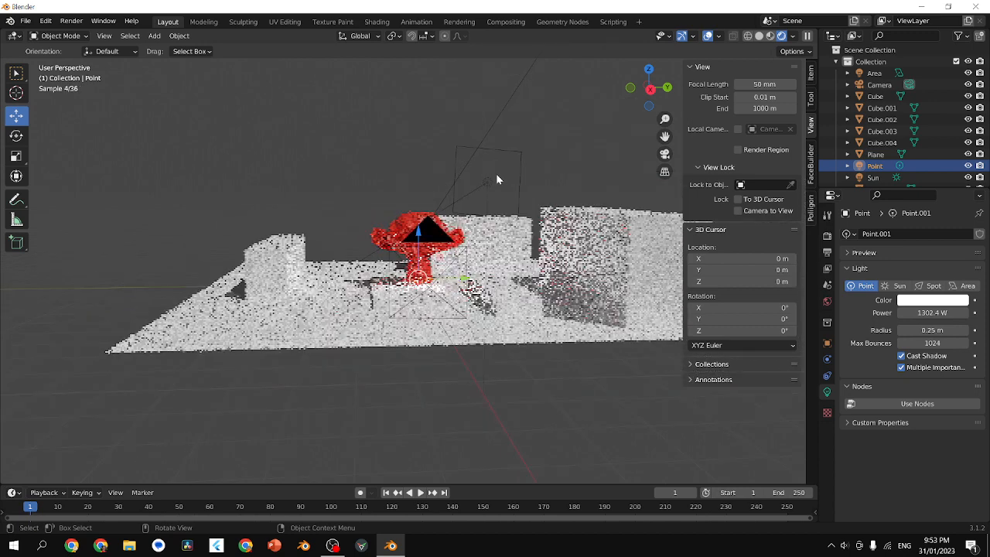
click(497, 179)
key(s)
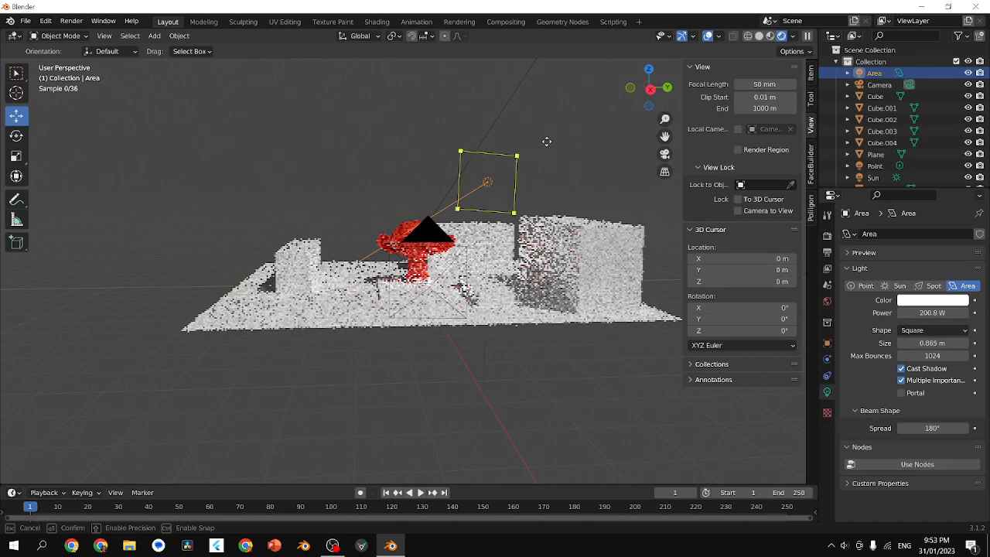
mouse_move(607, 110)
mouse_down()
mouse_move(582, 125)
mouse_move(611, 110)
mouse_up()
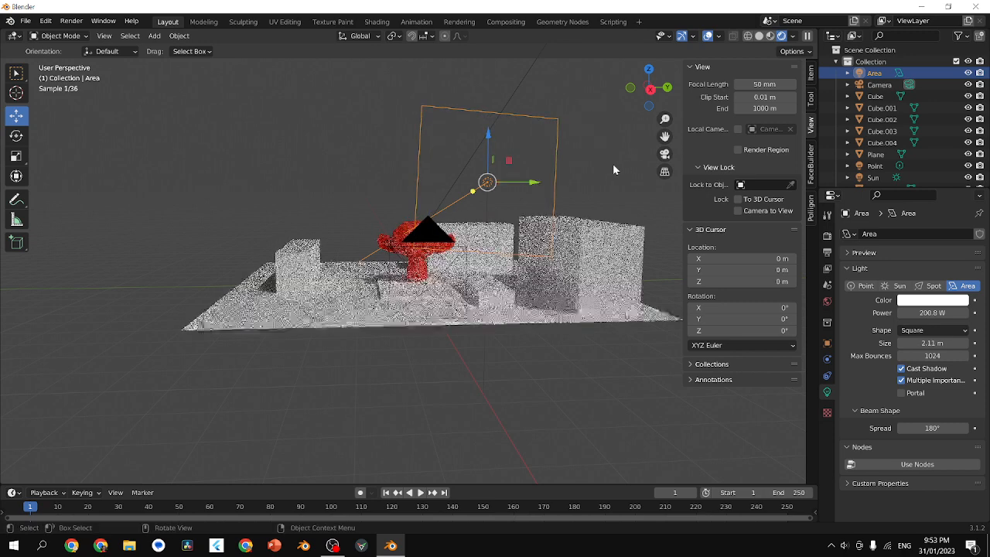
click(613, 164)
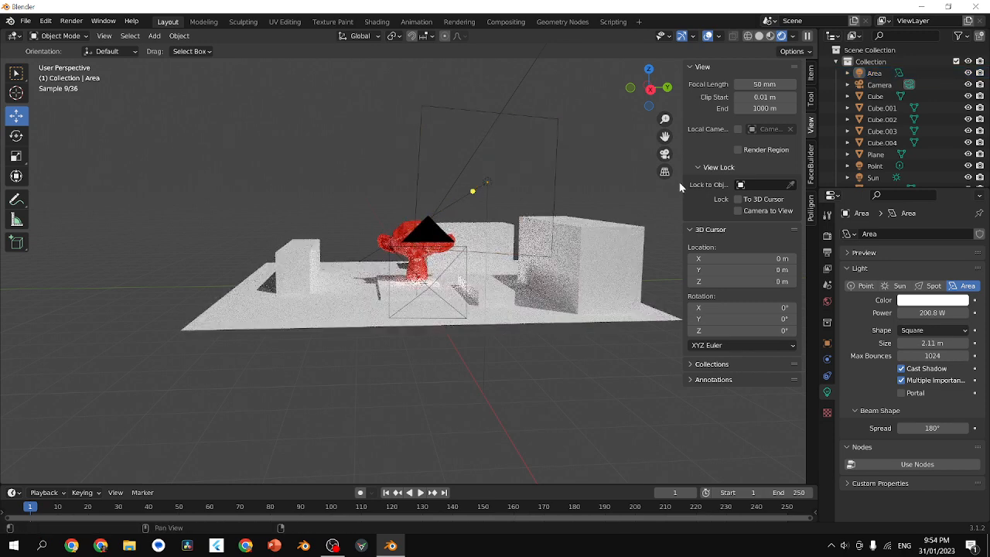
- Look through the camera and set the output resolution to about 982 × 875 px
click(664, 156)
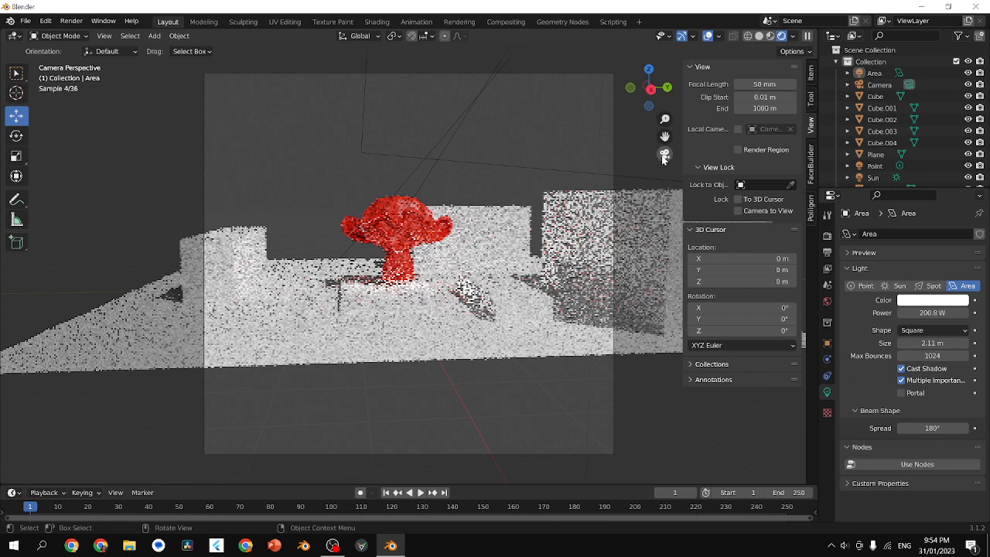
click(827, 236)
click(827, 252)
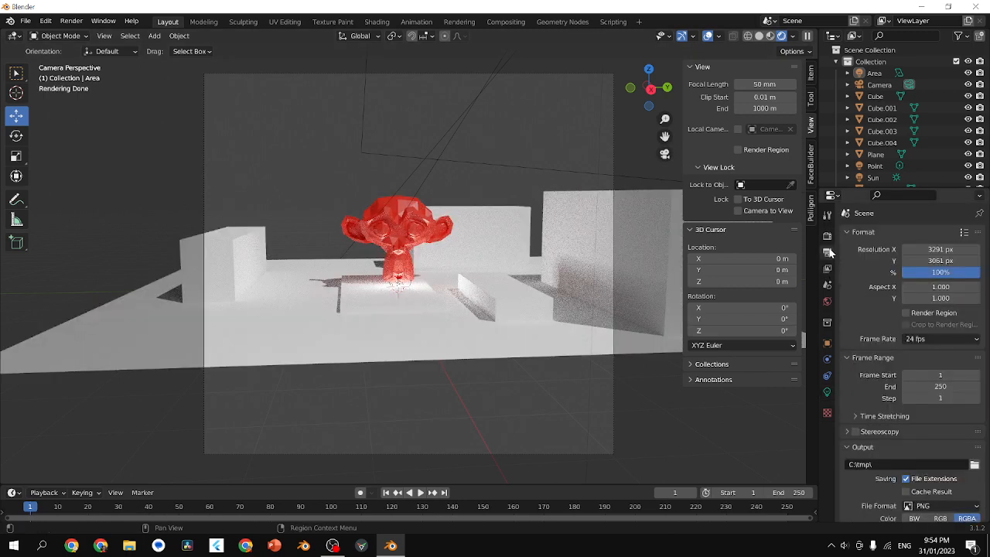
drag(931, 250, 847, 260)
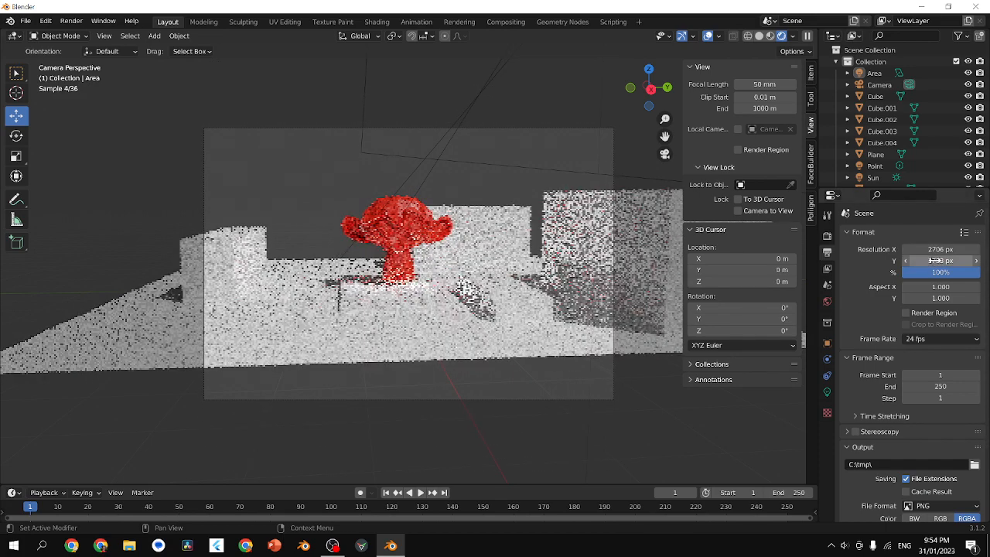
mouse_move(926, 250)
mouse_down()
mouse_move(851, 250)
mouse_move(917, 261)
mouse_move(863, 261)
mouse_move(940, 261)
mouse_up()
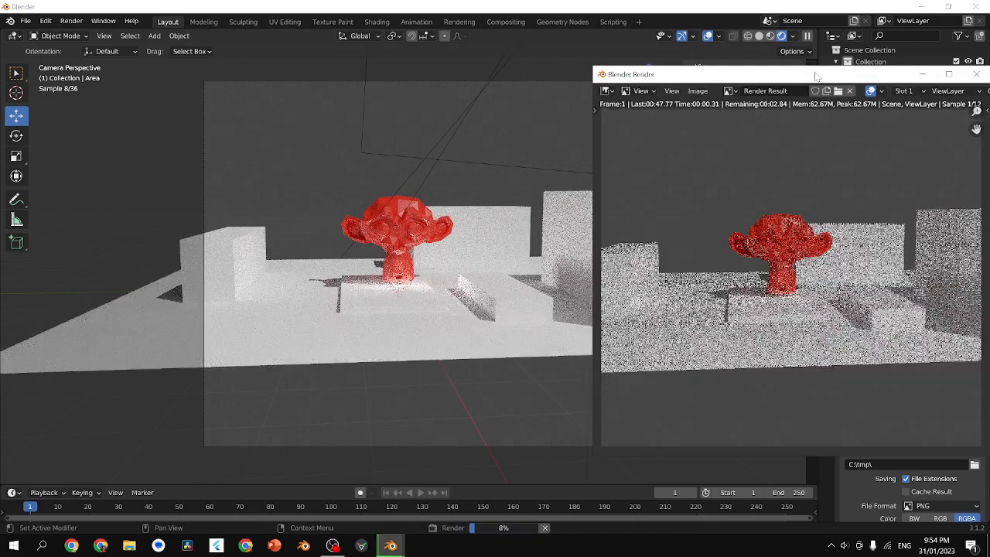
- Maximize the render window and examine the lighting and shadows around the monkey head in the rendered image
drag(816, 75, 467, 49)
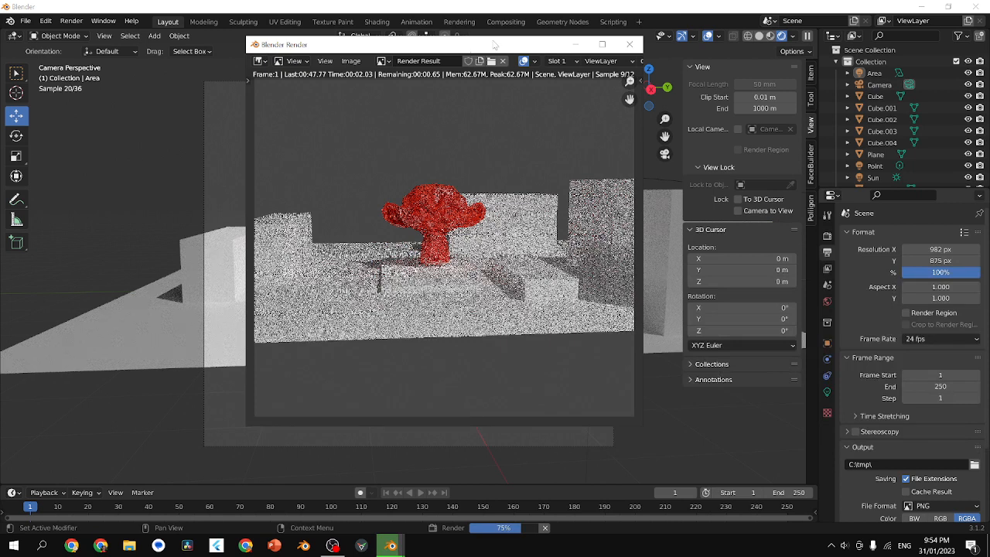
double_click(493, 45)
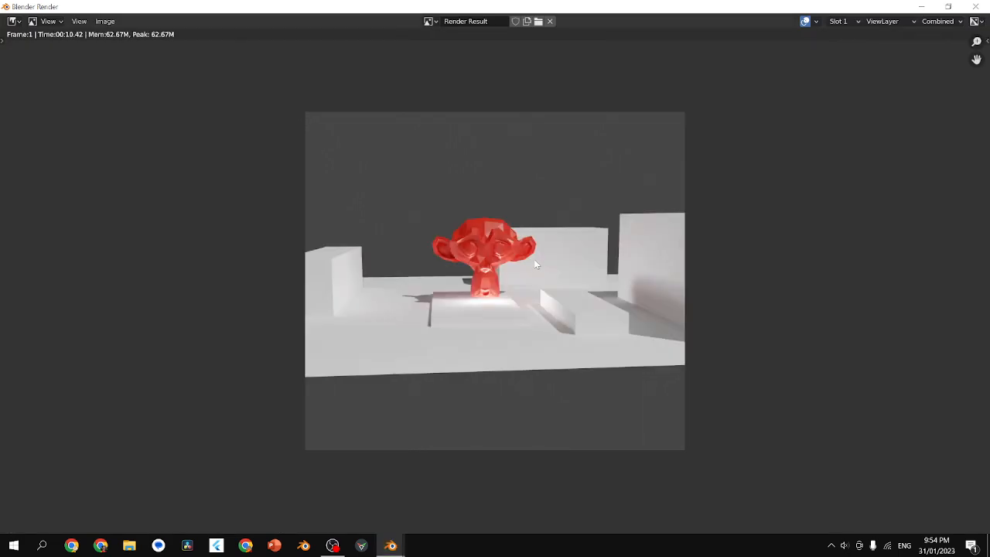
scroll(505, 261, up, 2)
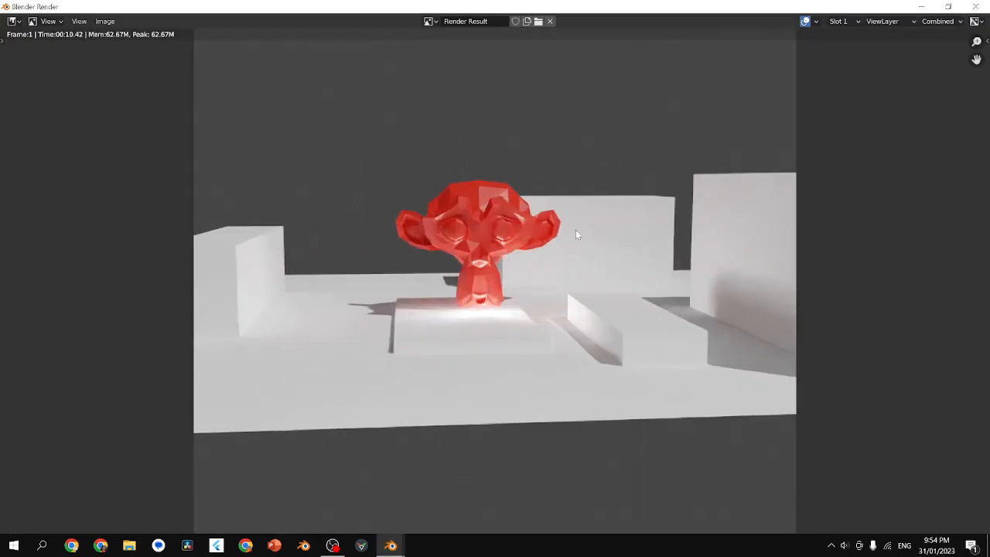
scroll(486, 267, down, 2)
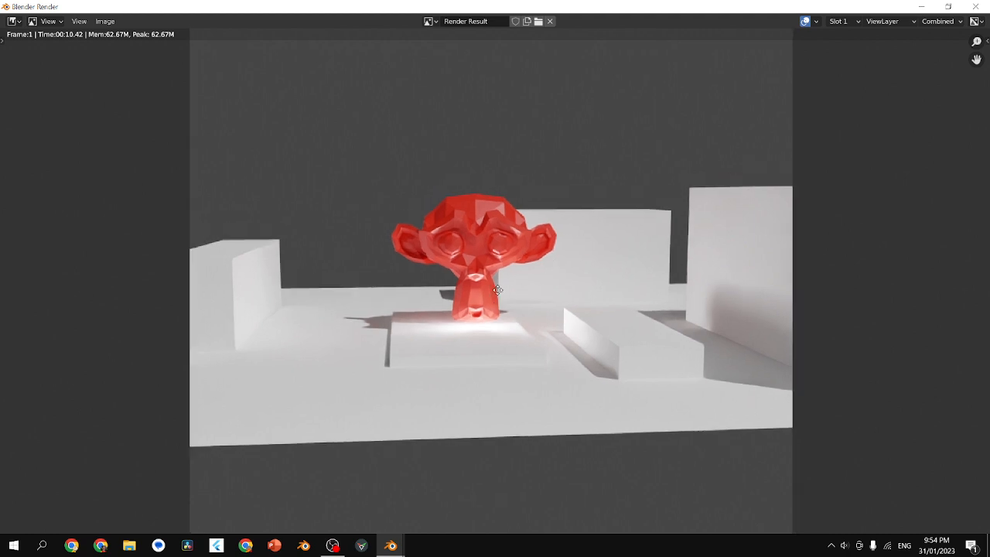
scroll(486, 267, down, 1)
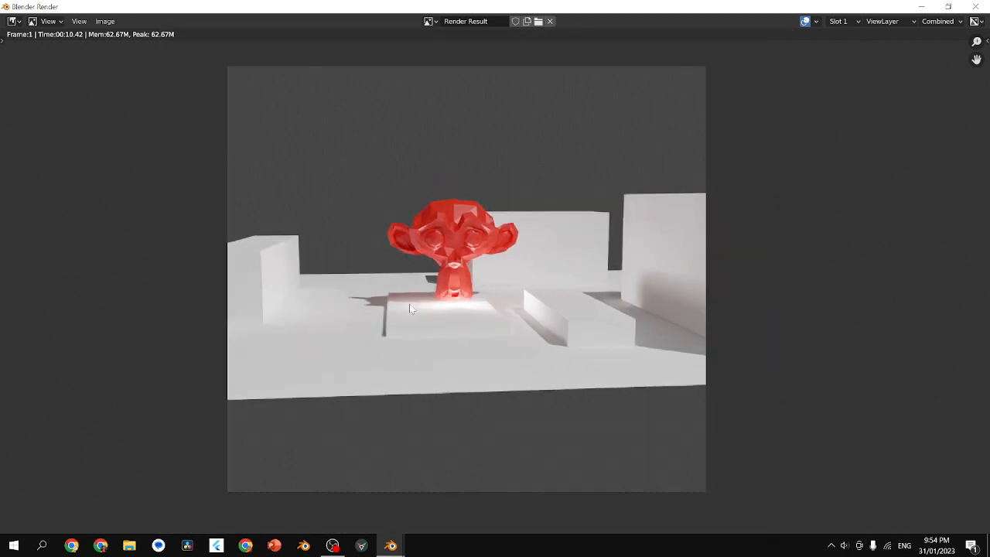